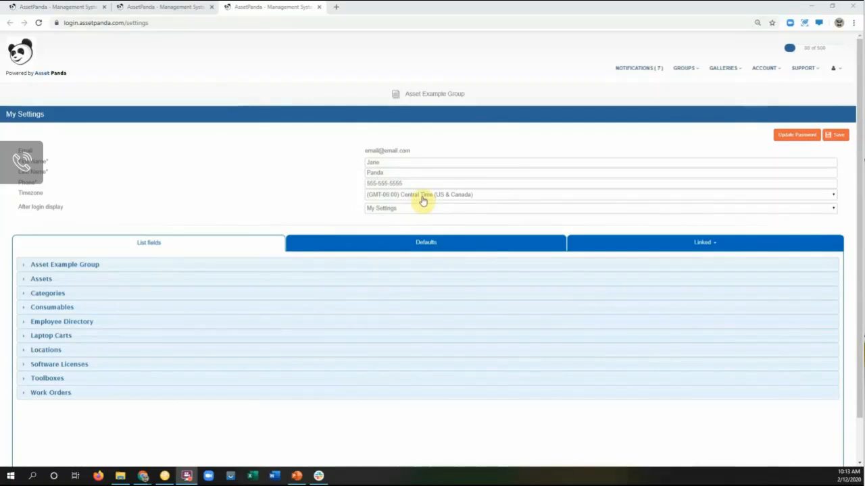
Review the available choices for the Timezone and After login display settings without changing either.
{"action": "left_click", "coordinate": [420, 196]}
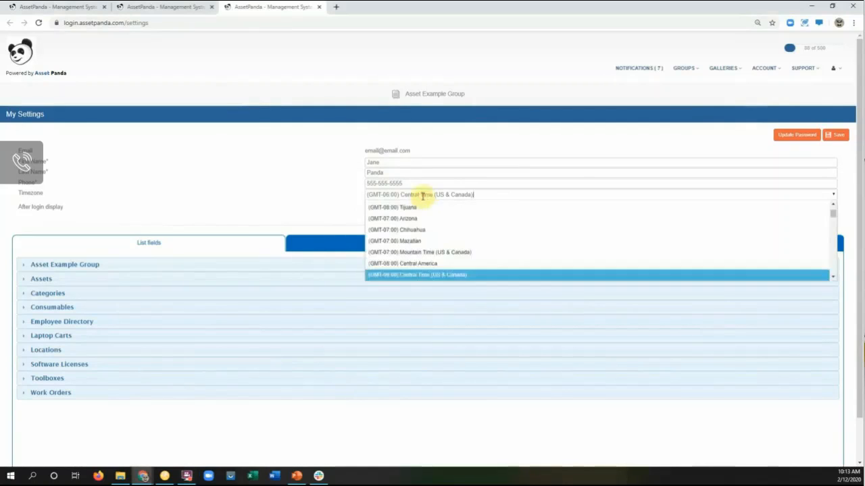
{"action": "left_click", "coordinate": [354, 207]}
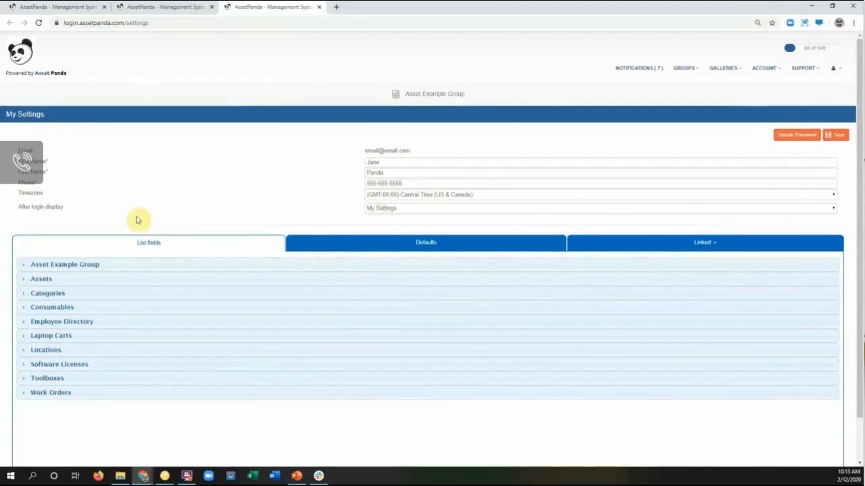
{"action": "left_click_drag", "start_coordinate": [17, 207], "coordinate": [78, 210]}
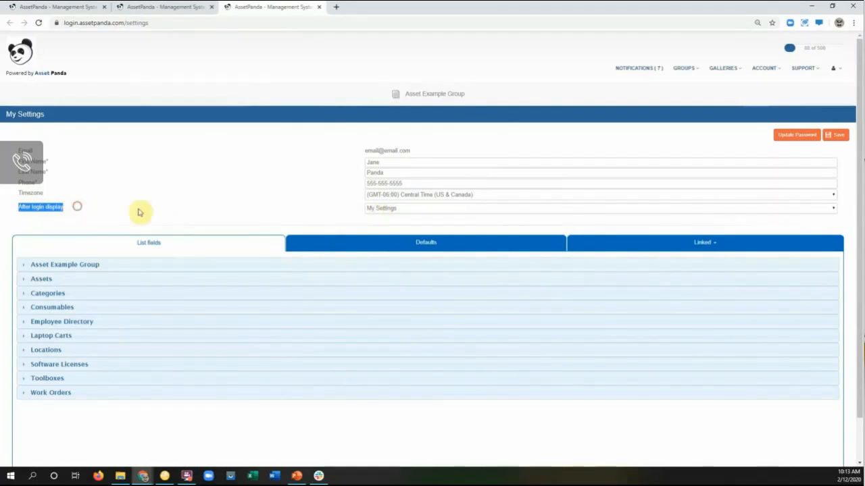
{"action": "left_click", "coordinate": [436, 209]}
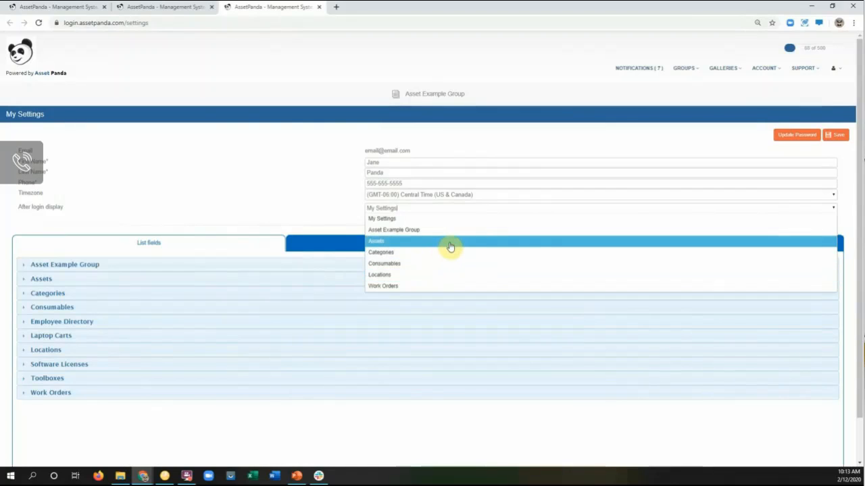
{"action": "left_click", "coordinate": [312, 210]}
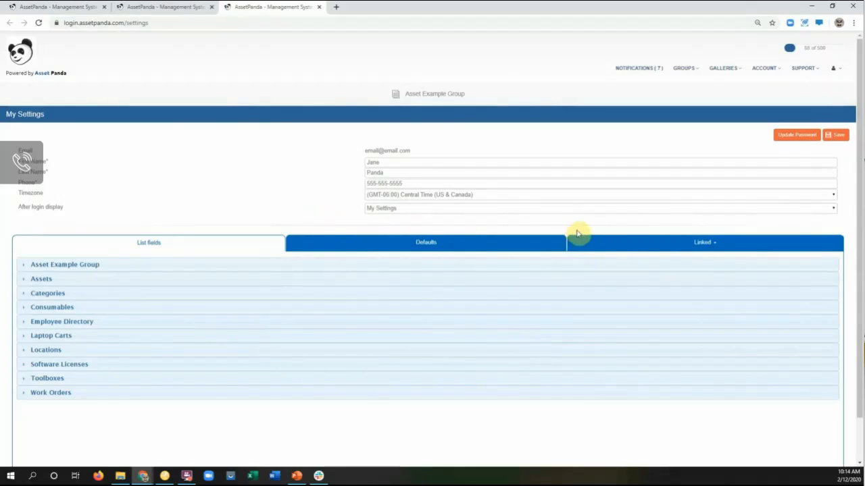
List the assets linked through Example Owner Field and view the Circle Power by Panda record.
{"action": "left_click", "coordinate": [705, 241]}
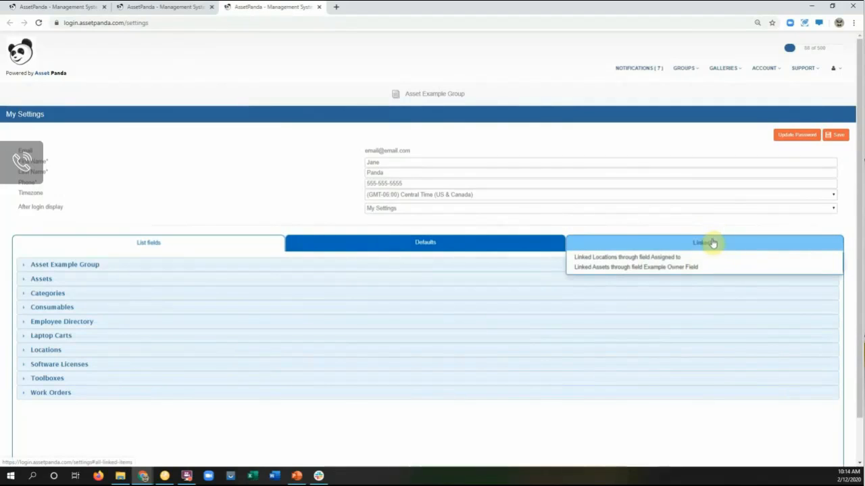
{"action": "left_click", "coordinate": [679, 267]}
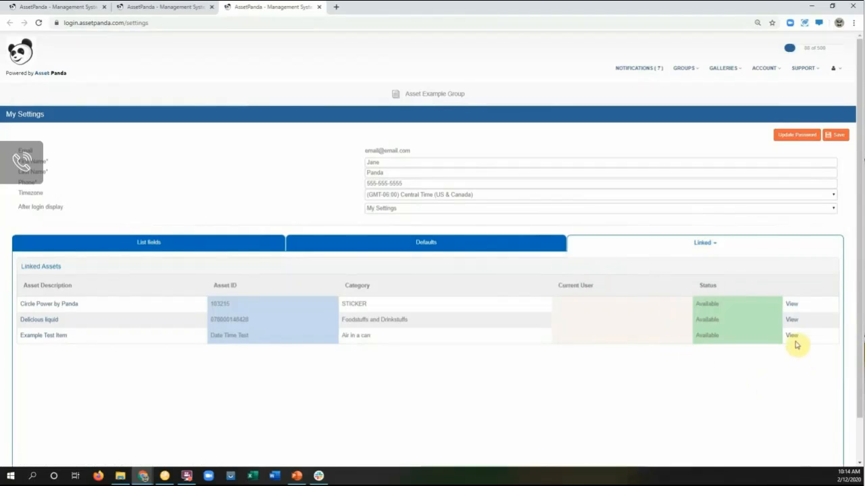
{"action": "left_click", "coordinate": [792, 306]}
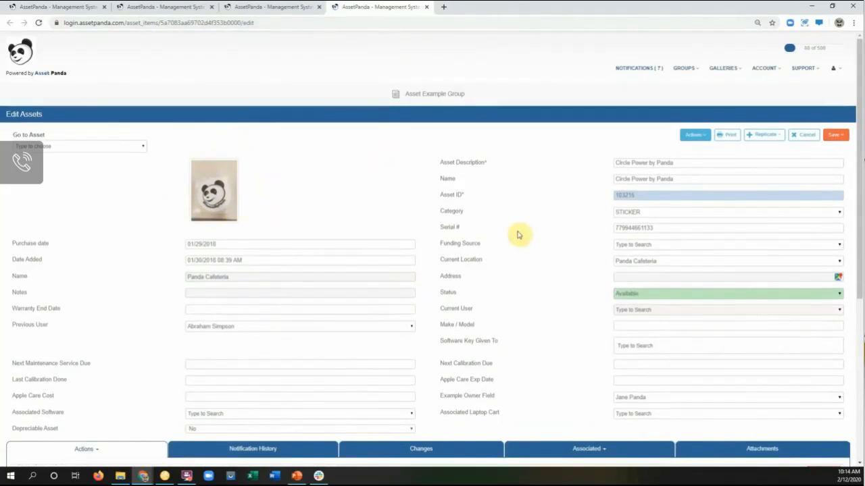
Leave the unfinished new Asset Example Group record without saving to show that group's list.
{"action": "left_click", "coordinate": [270, 9]}
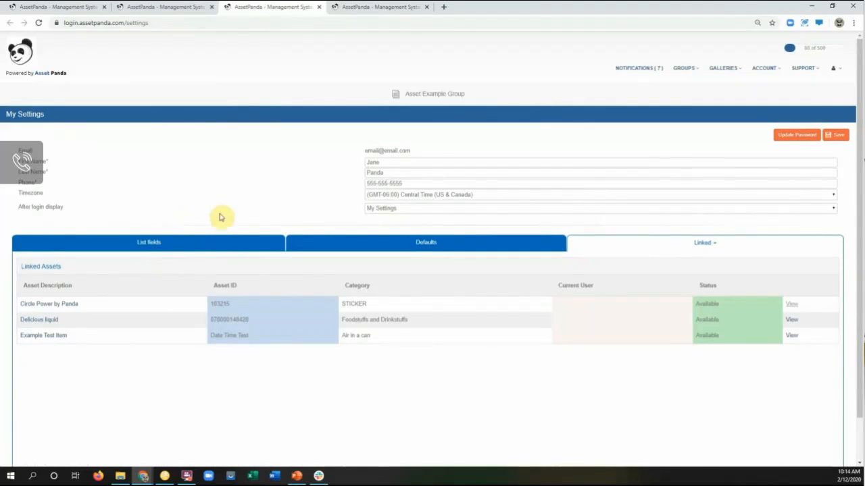
{"action": "left_click", "coordinate": [72, 6]}
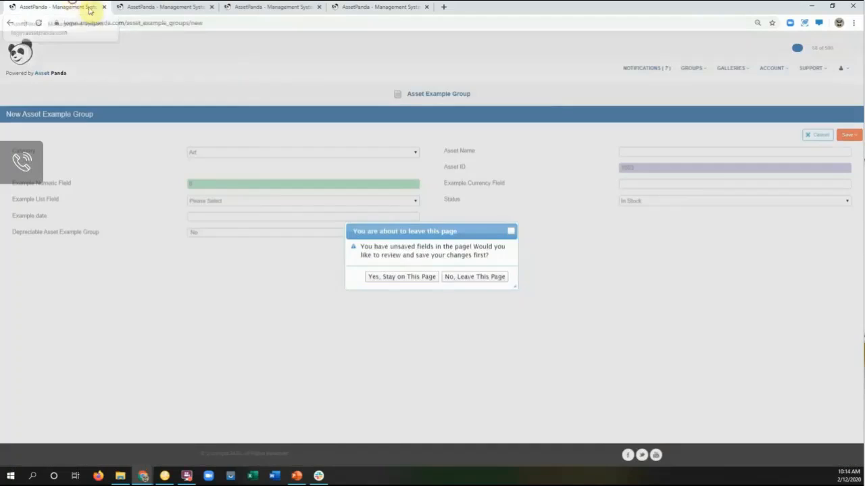
{"action": "left_click", "coordinate": [460, 285]}
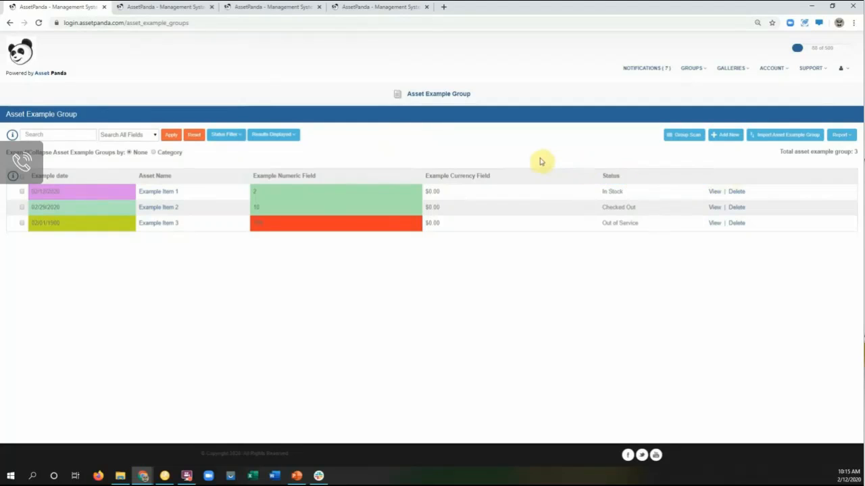
Add Category, Asset ID, Example List Field and AD Integration SID to the Asset Example Group's selected list fields in My Settings.
{"action": "left_click", "coordinate": [289, 6]}
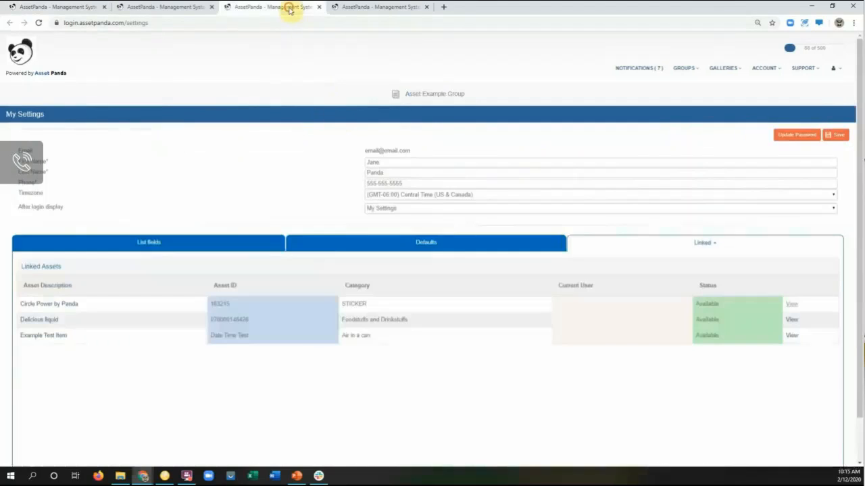
{"action": "left_click", "coordinate": [155, 243]}
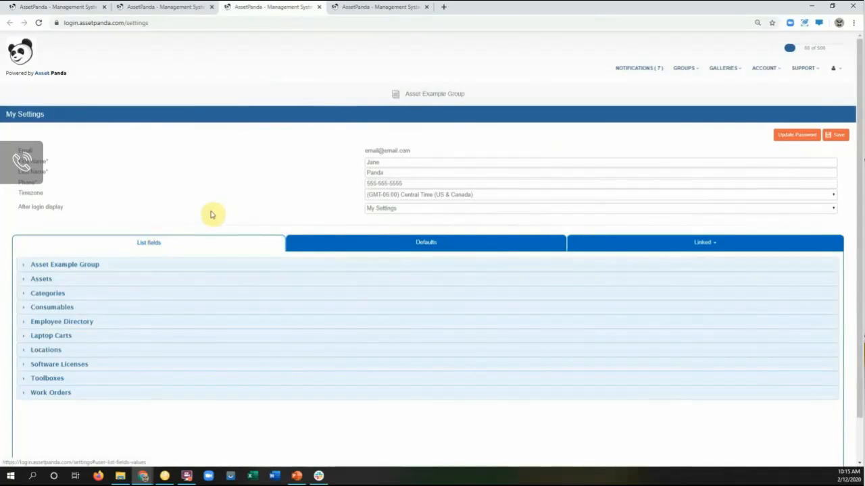
{"action": "left_click", "coordinate": [35, 260]}
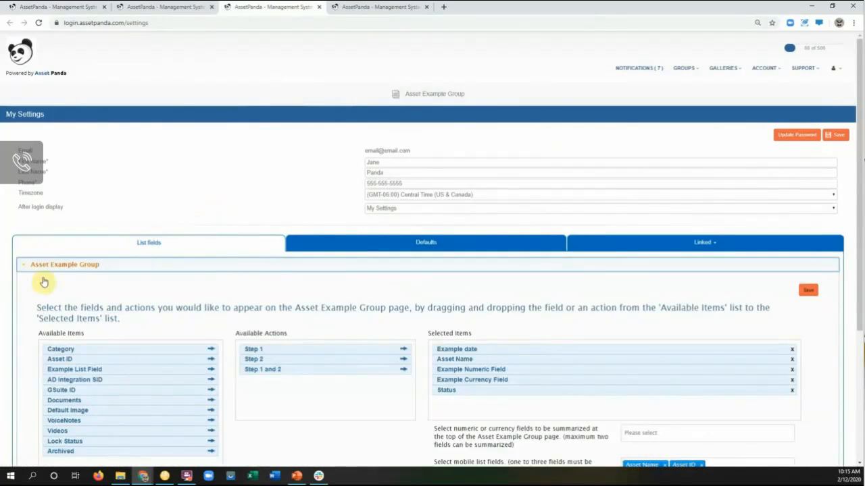
{"action": "scroll", "coordinate": [370, 285], "scroll_direction": "down", "scroll_amount": 2}
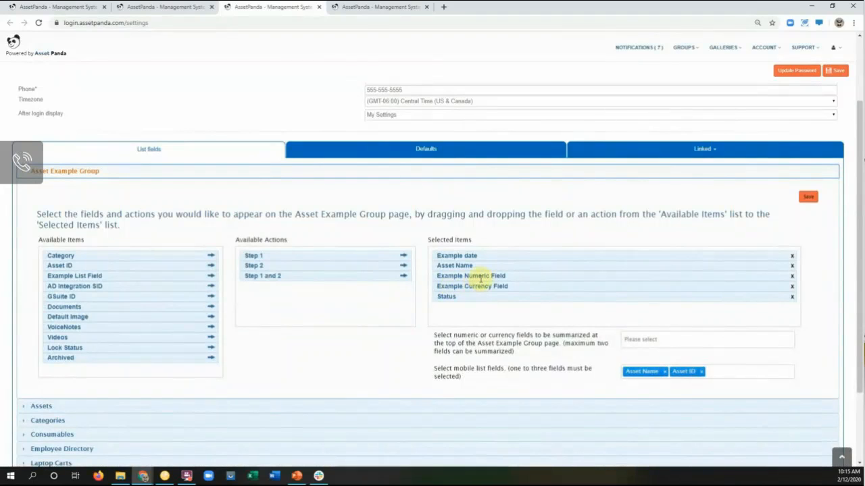
{"action": "left_click", "coordinate": [211, 255]}
{"action": "left_click", "coordinate": [211, 256]}
{"action": "left_click", "coordinate": [210, 255]}
{"action": "left_click", "coordinate": [211, 256]}
Move Example Numeric Field and Example date below Asset ID in the selected items and save the list fields.
{"action": "left_click_drag", "start_coordinate": [473, 276], "coordinate": [481, 323]}
{"action": "left_click_drag", "start_coordinate": [468, 256], "coordinate": [487, 321]}
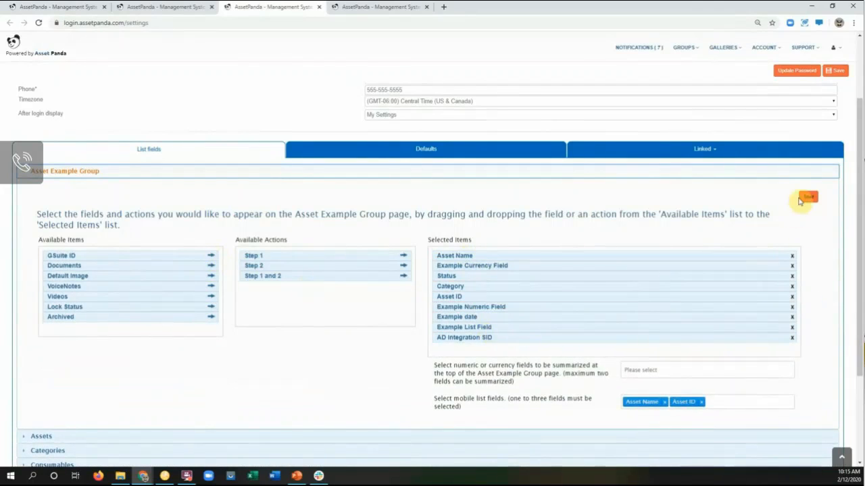
{"action": "left_click", "coordinate": [807, 197]}
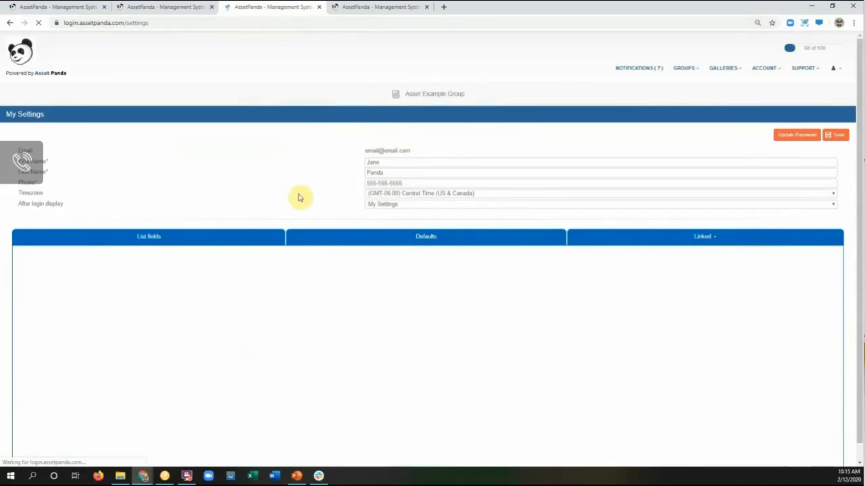
Set the default location to Panda Gym and save the user settings.
{"action": "scroll", "coordinate": [409, 216], "scroll_direction": "up", "scroll_amount": 4}
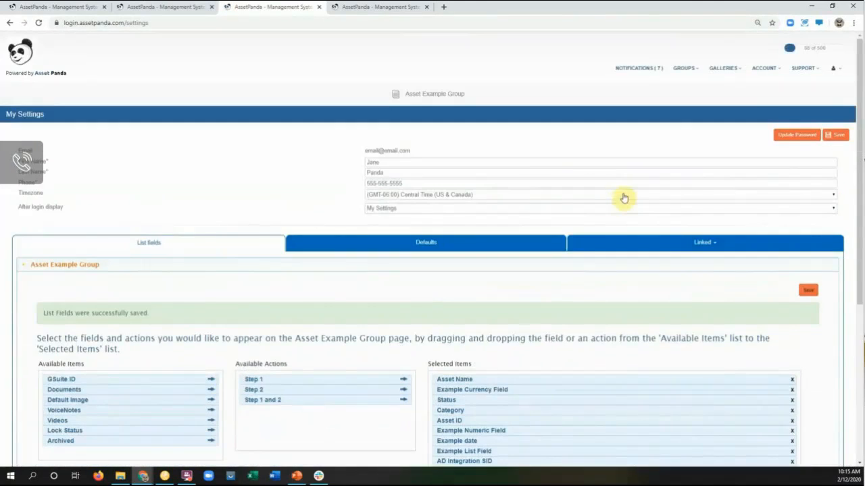
{"action": "left_click", "coordinate": [368, 242]}
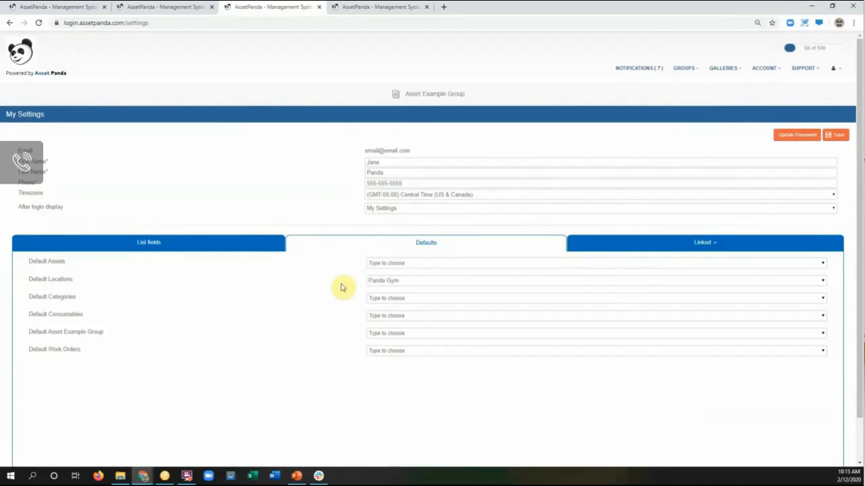
{"action": "left_click", "coordinate": [414, 281]}
{"action": "left_click", "coordinate": [411, 292]}
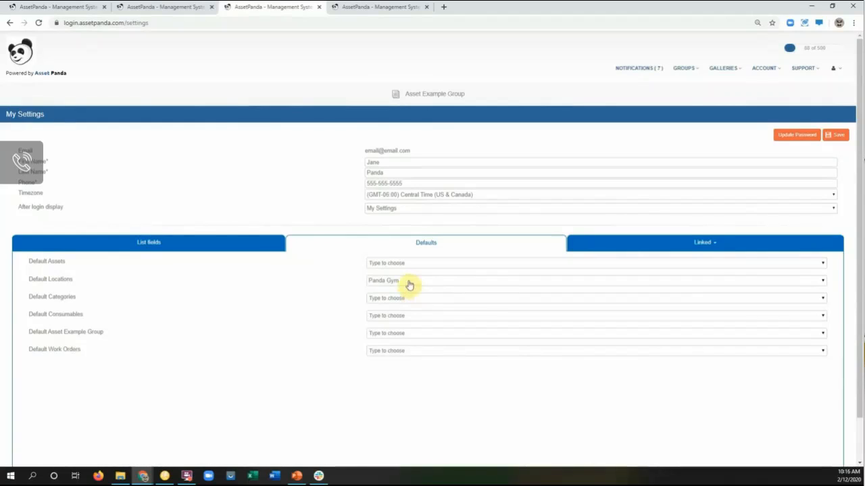
{"action": "left_click", "coordinate": [831, 137]}
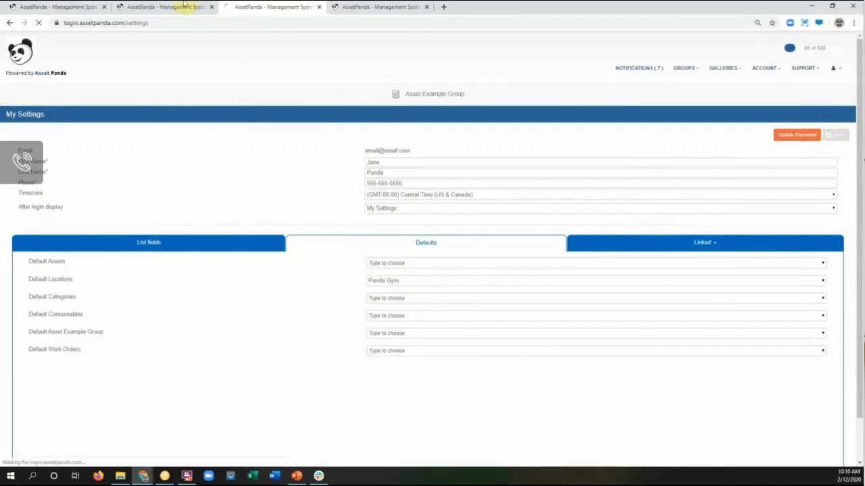
Start a new asset in the Assets group and set its category to Back Bar.
{"action": "left_click", "coordinate": [187, 6]}
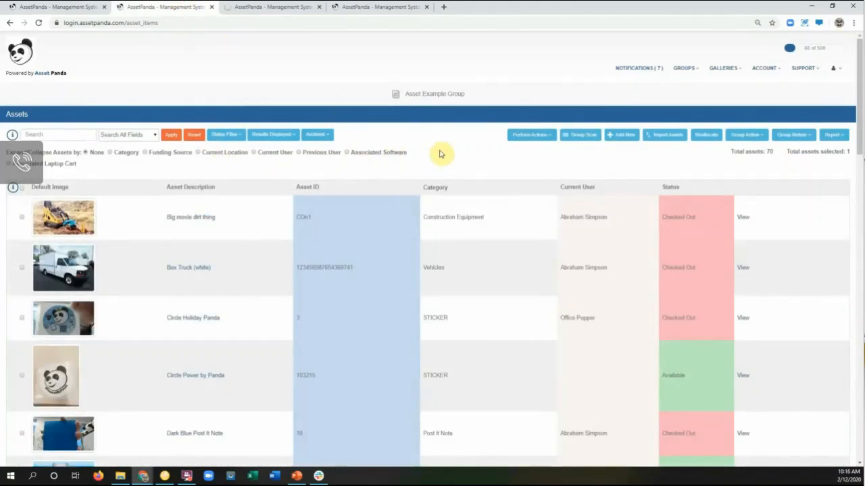
{"action": "left_click", "coordinate": [621, 135]}
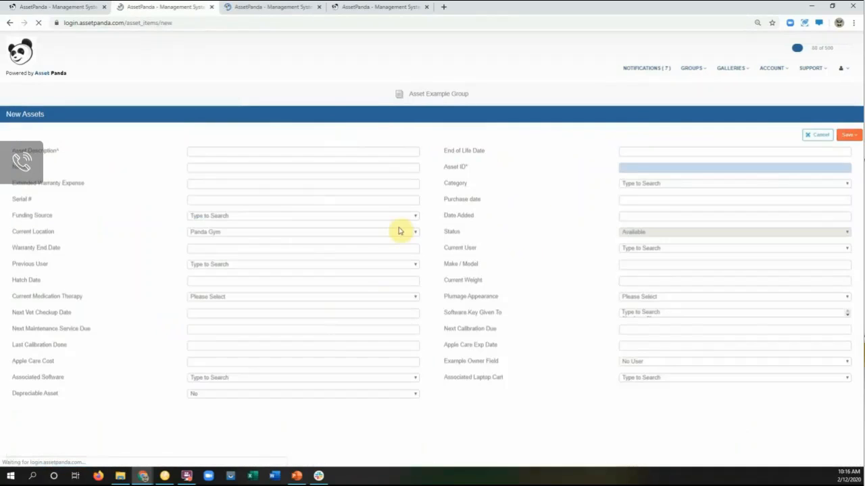
{"action": "left_click", "coordinate": [637, 170]}
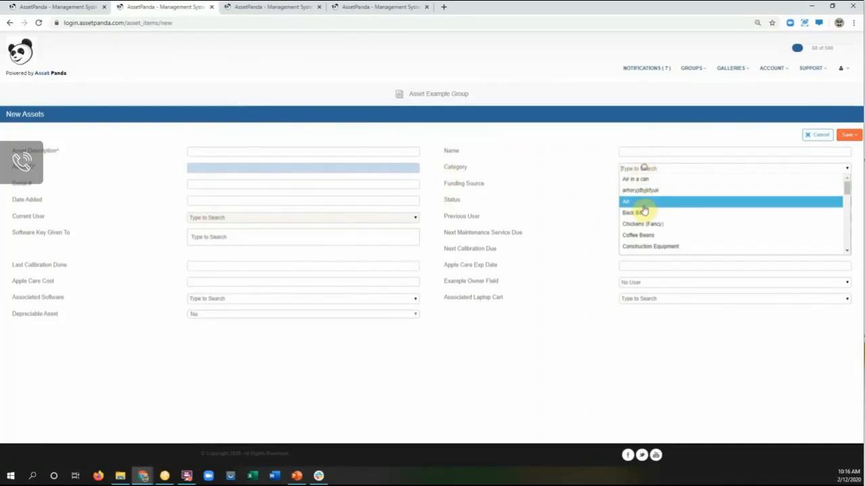
{"action": "left_click", "coordinate": [640, 205]}
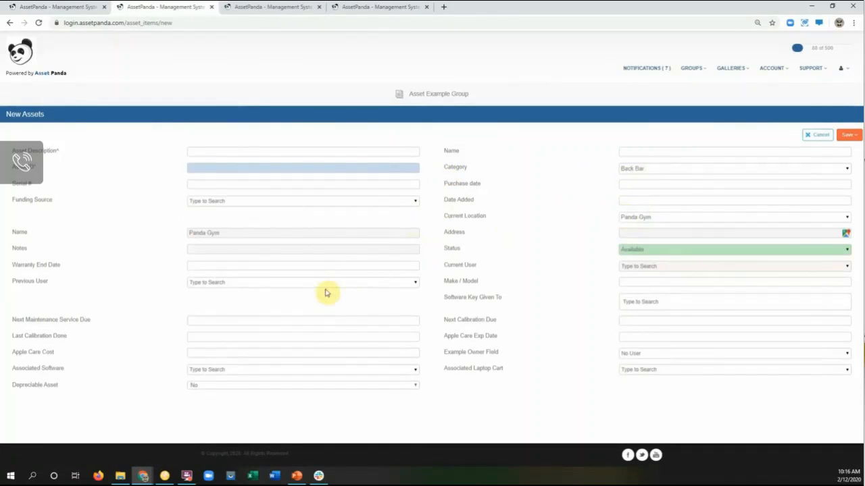
Check the new asset's prefilled location and the other location choices, and discard the asset without saving.
{"action": "triple_click", "coordinate": [227, 235]}
{"action": "left_click", "coordinate": [227, 235]}
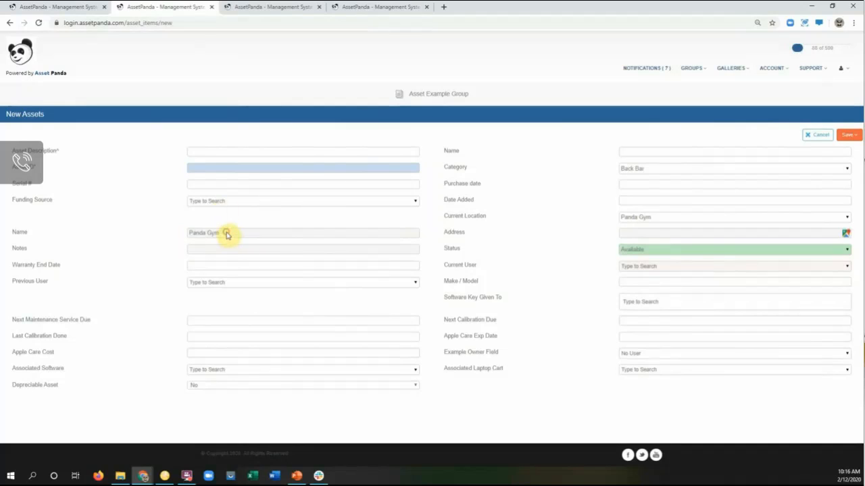
{"action": "left_click", "coordinate": [665, 219]}
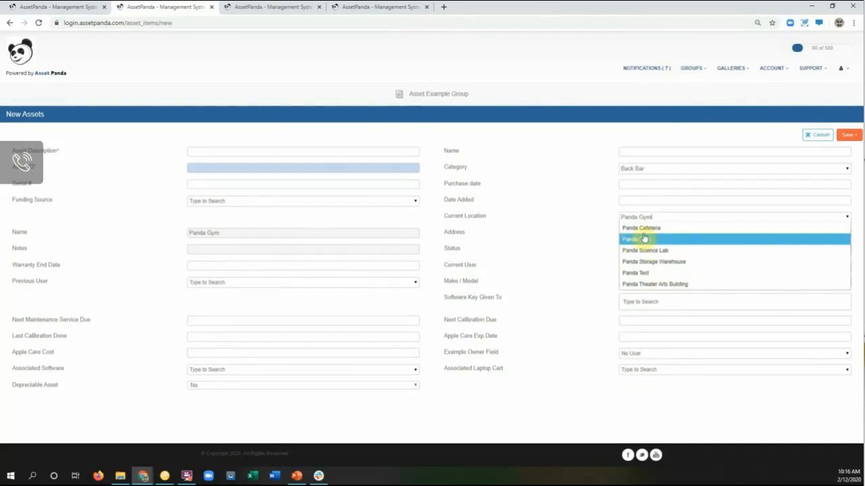
{"action": "left_click", "coordinate": [560, 235]}
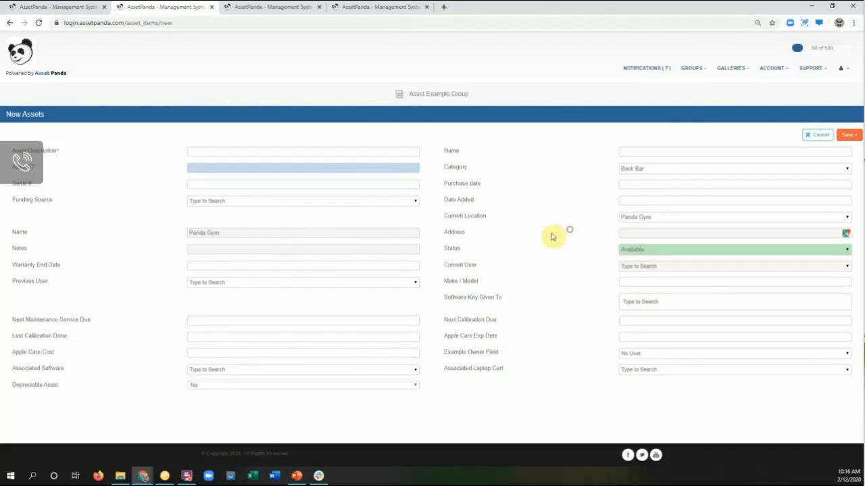
{"action": "left_click", "coordinate": [816, 134]}
{"action": "left_click", "coordinate": [475, 278]}
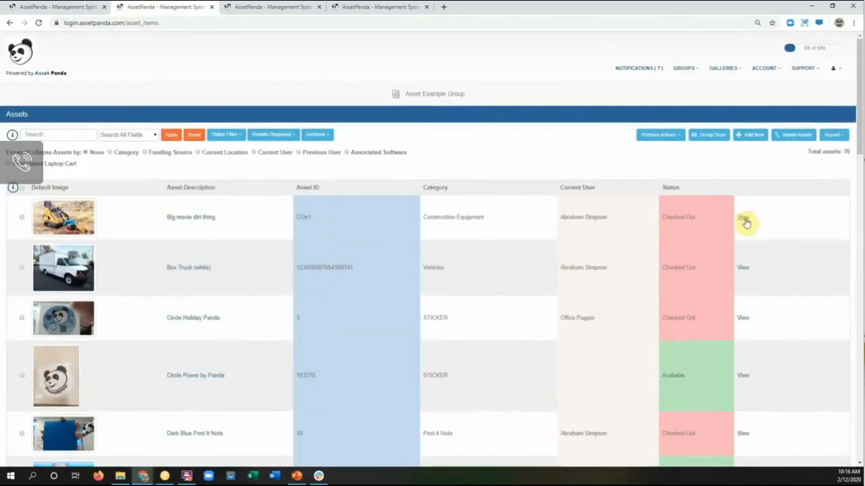
On the Big movie dirt thing asset, check the destination choices in the action for sending it to a location, and close it without saving.
{"action": "left_click", "coordinate": [743, 217]}
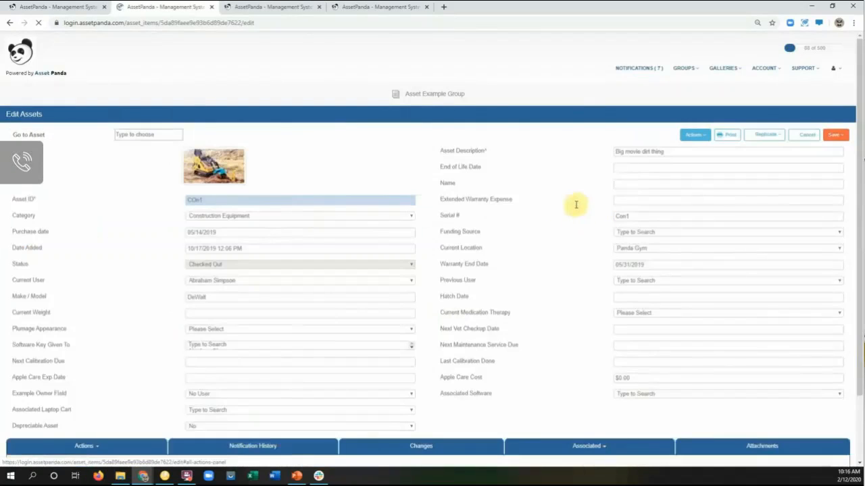
{"action": "left_click", "coordinate": [694, 135]}
{"action": "left_click", "coordinate": [701, 194]}
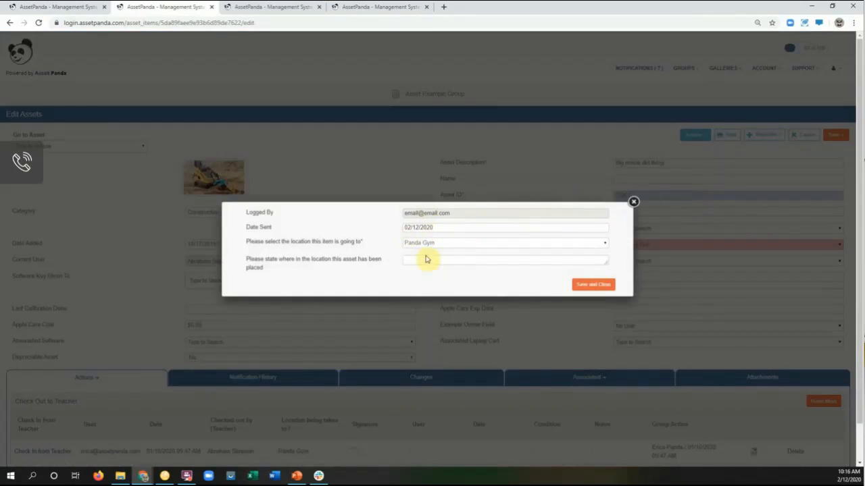
{"action": "left_click", "coordinate": [446, 245]}
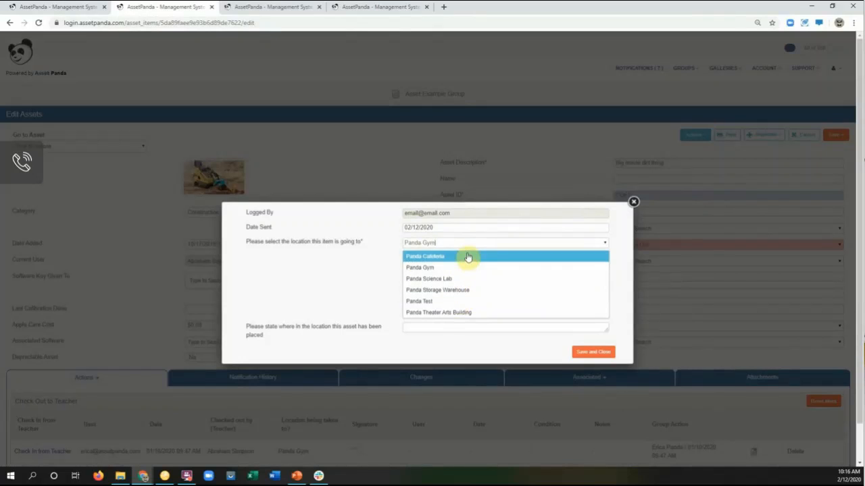
{"action": "left_click", "coordinate": [633, 202]}
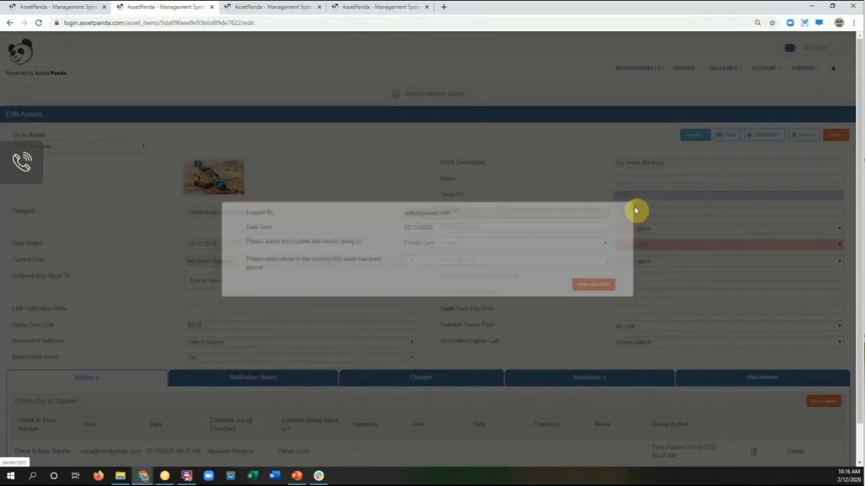
Return to the My Settings page and show the account options.
{"action": "left_click", "coordinate": [285, 7]}
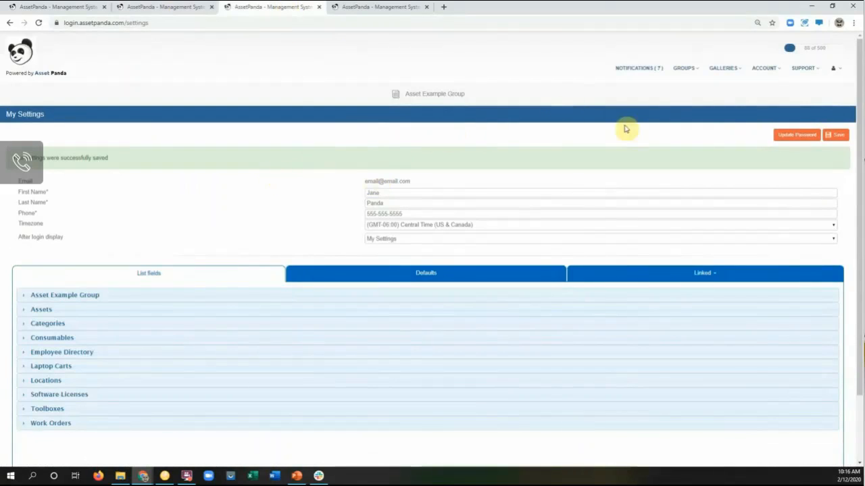
{"action": "mouse_move", "coordinate": [757, 79]}
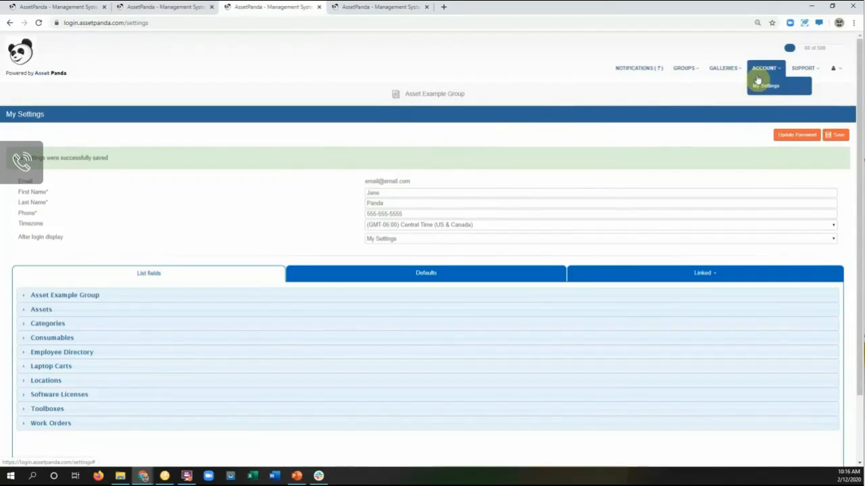